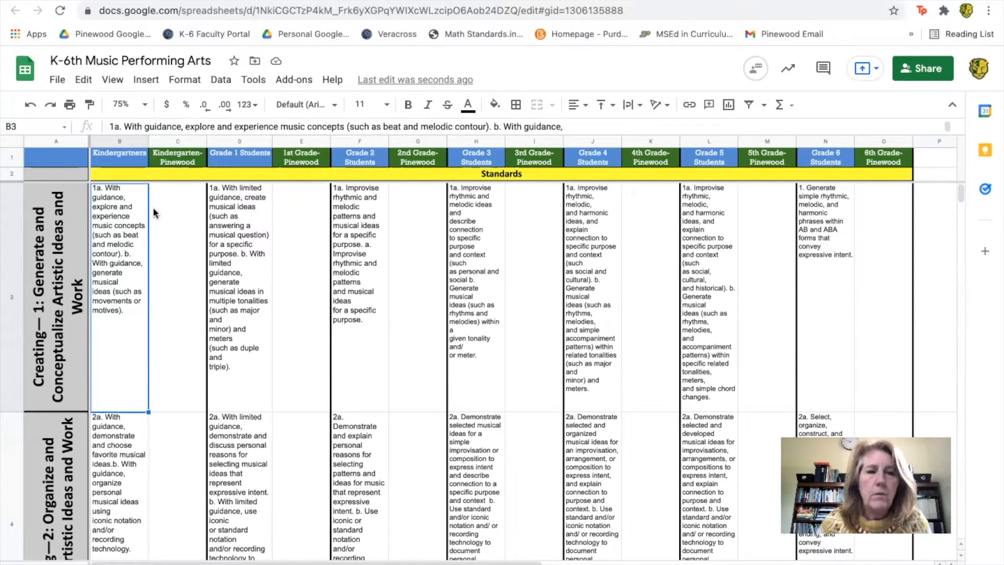
- Set the sheet zoom to 100%, then return it to 75%
left_click(145, 105)
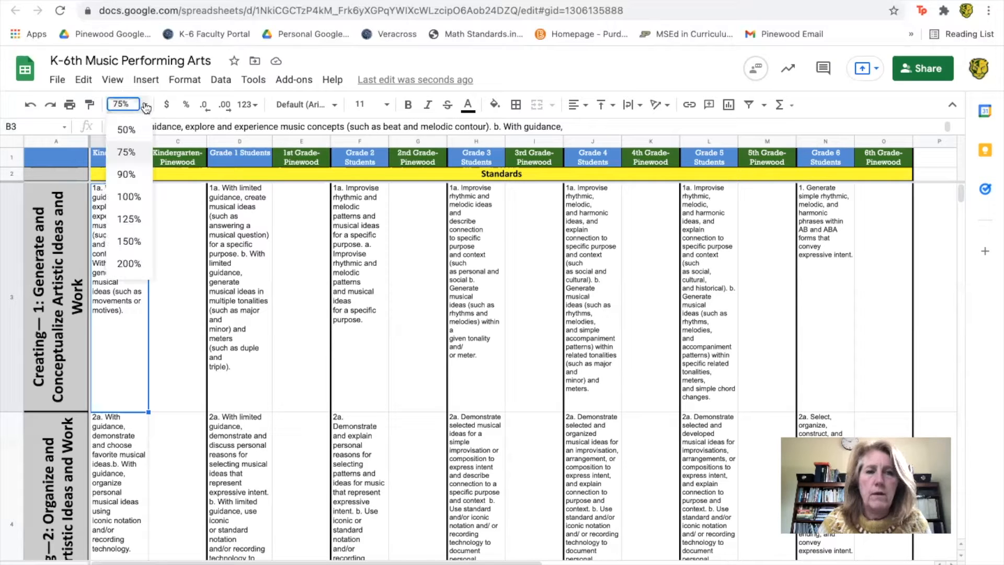
left_click(131, 201)
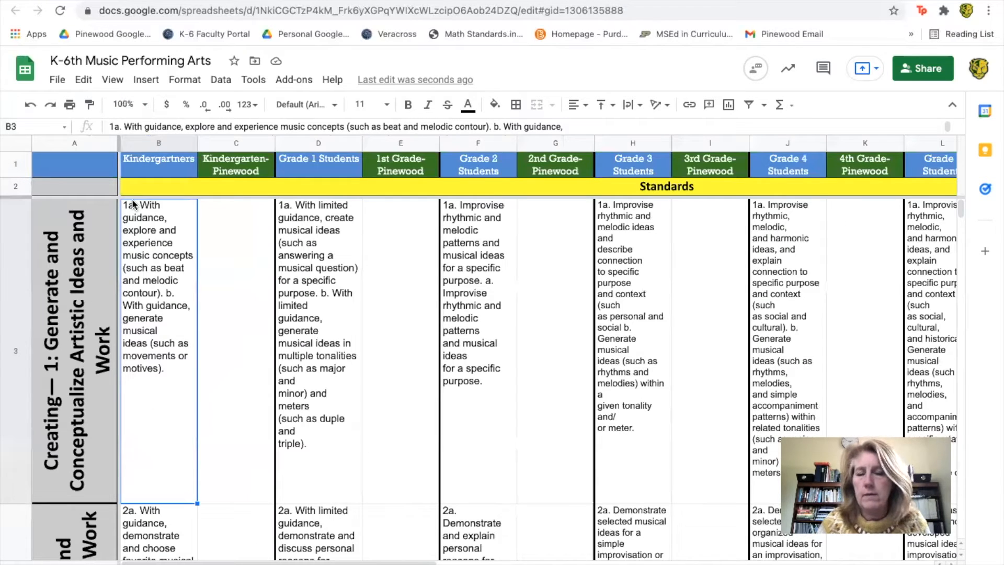
left_click(145, 105)
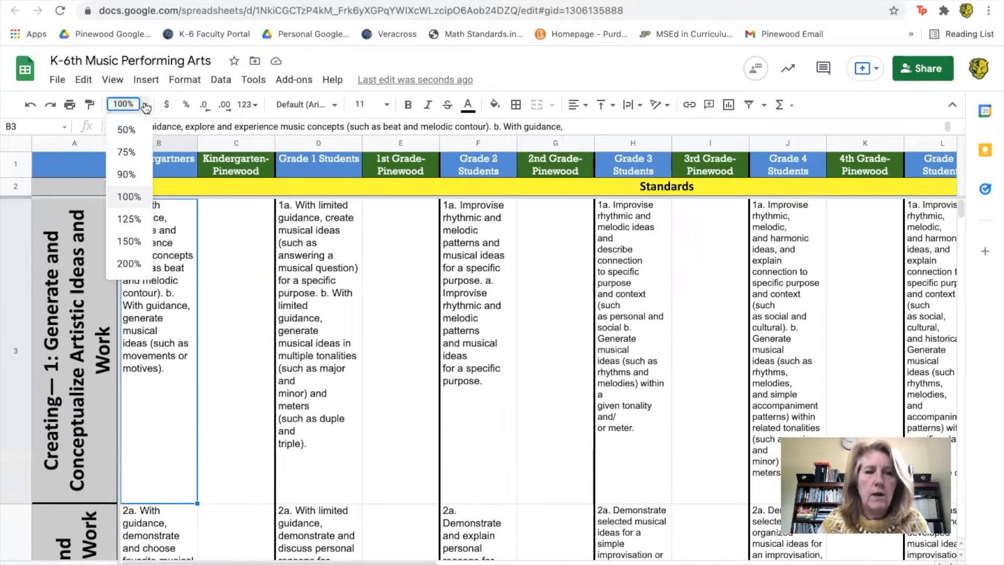
left_click(132, 152)
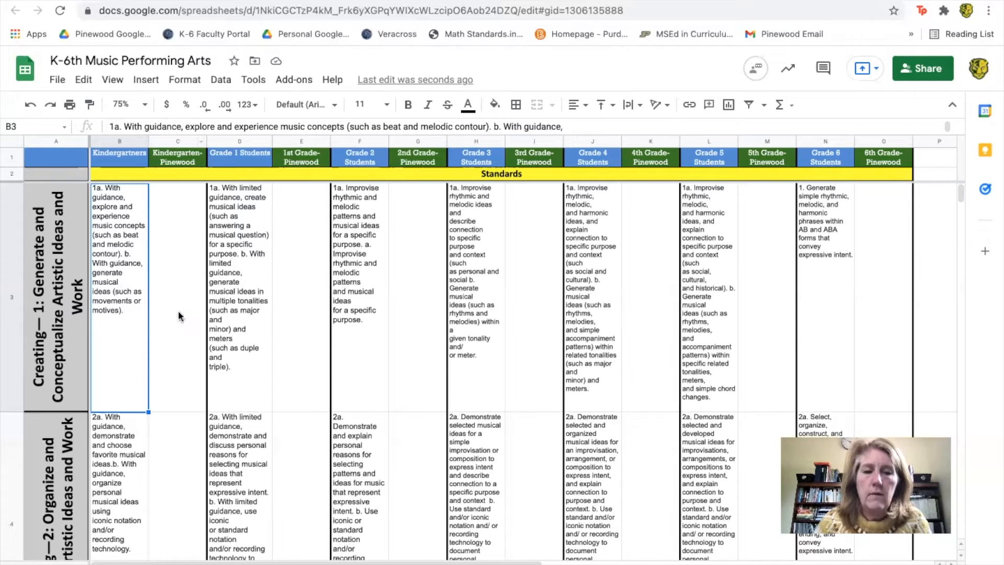
- Widen the Kindergartners column, then narrow it to slightly more than its original width
left_click_drag(206, 141, 250, 151)
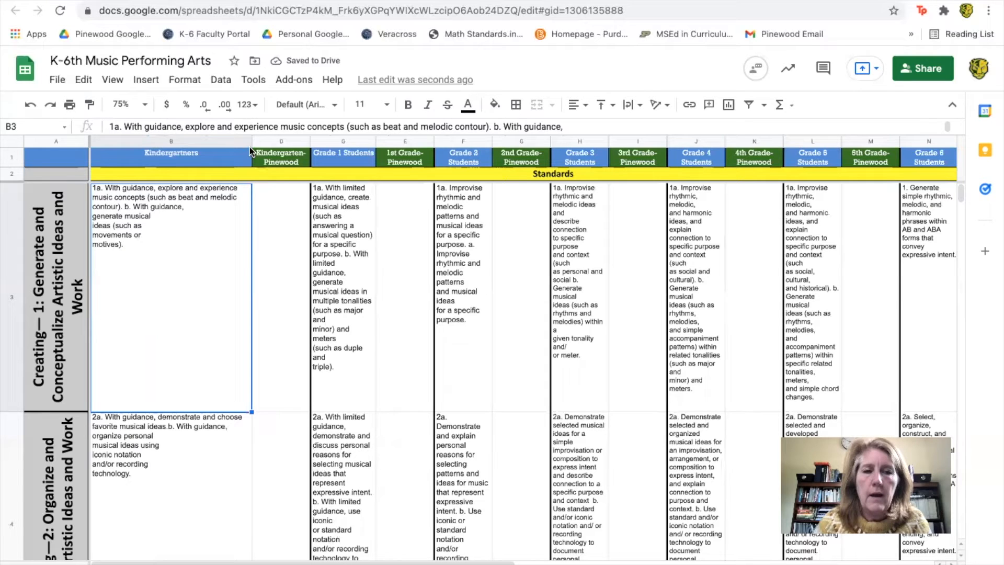
left_click_drag(252, 143, 156, 143)
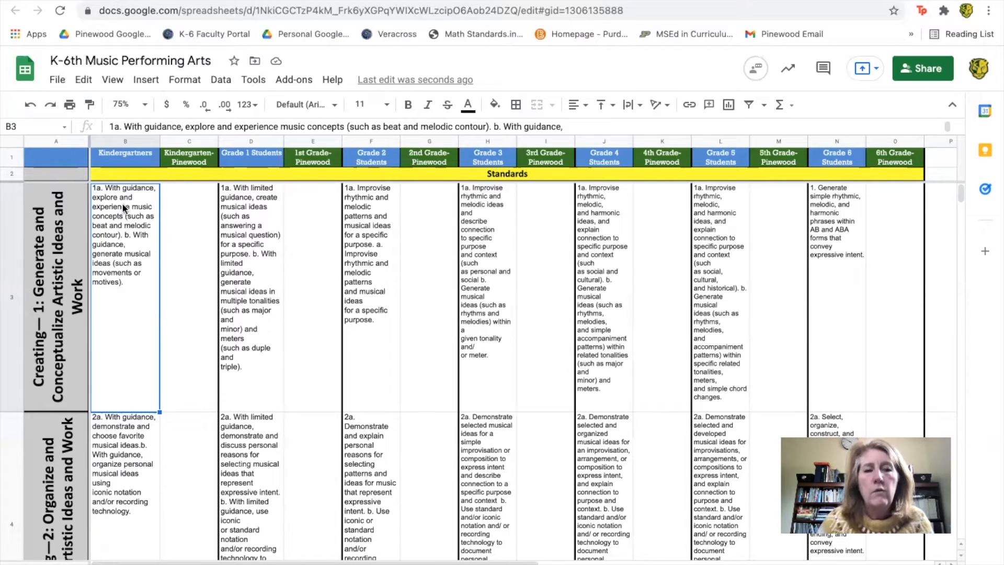
- Insert a row above the first Creating standards row and reduce the new row's height to a short strip
left_click(11, 173)
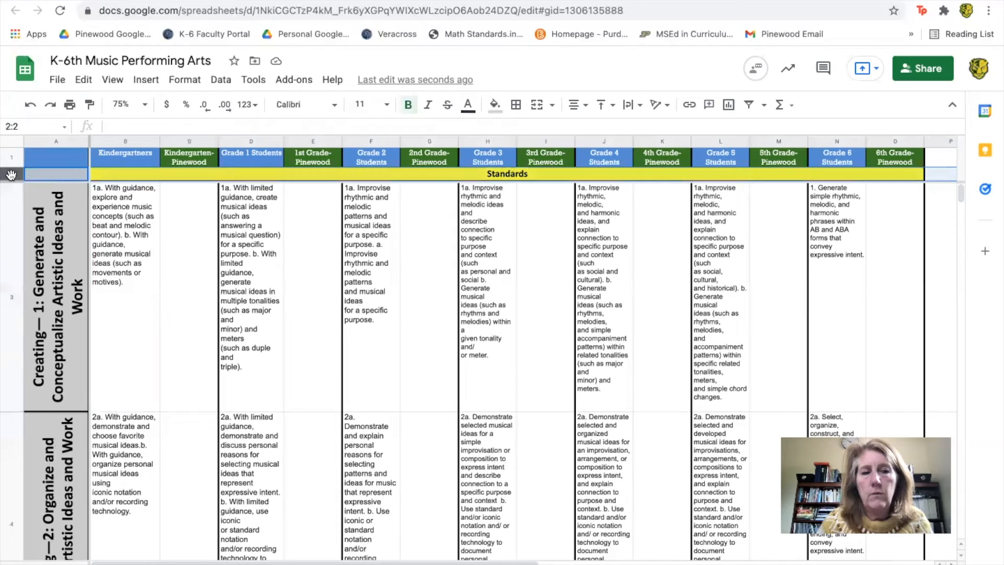
left_click(8, 246)
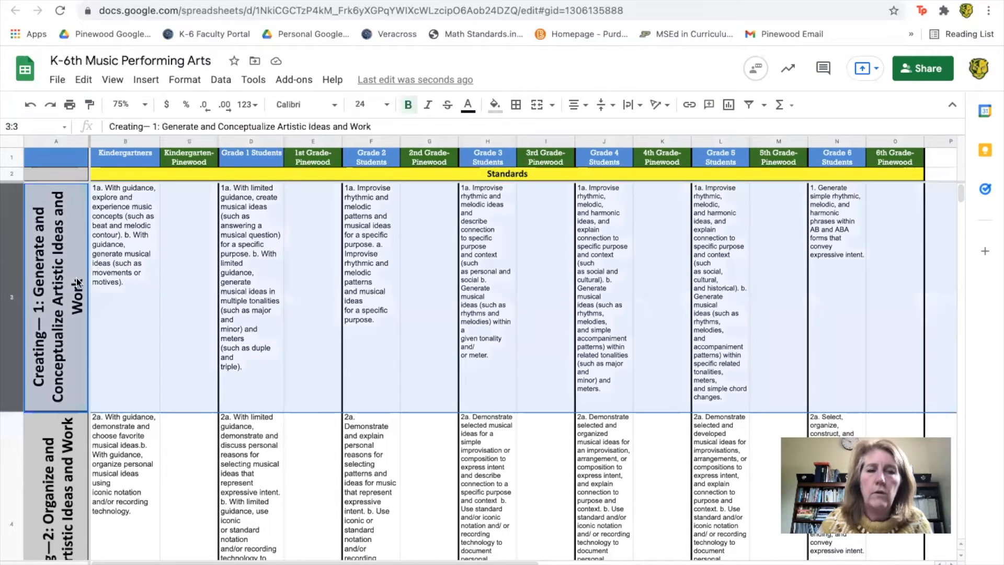
left_click(124, 257)
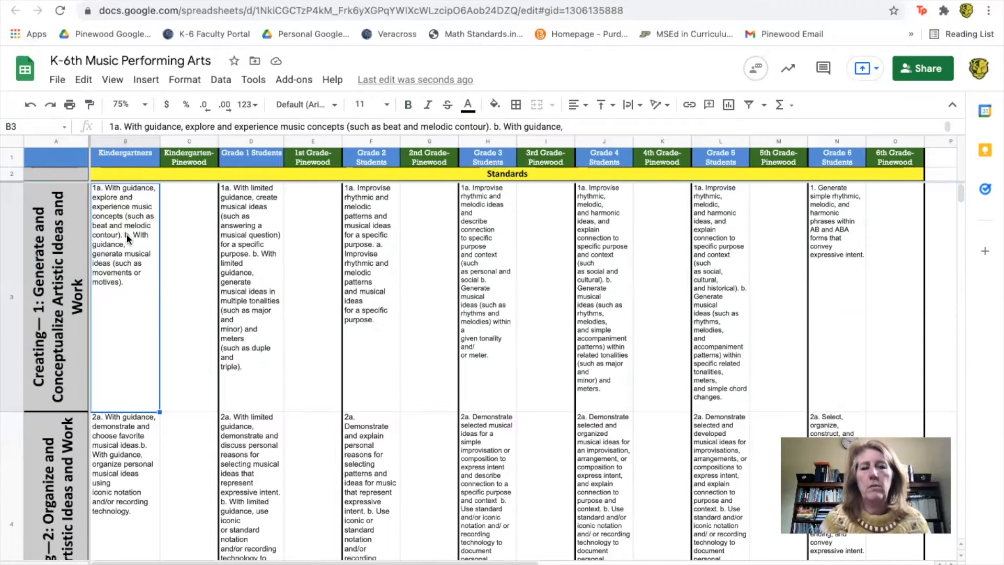
left_click(146, 80)
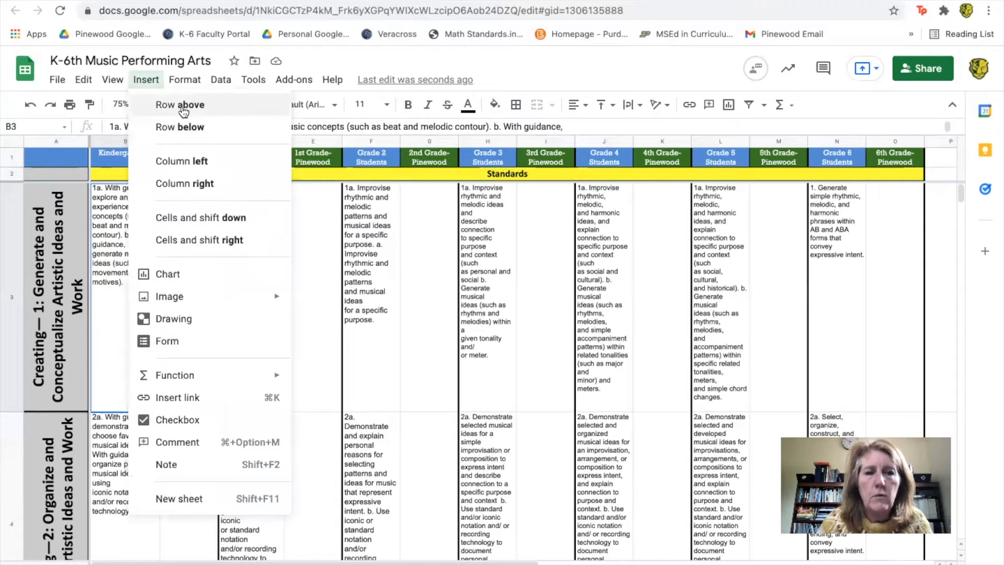
left_click(181, 107)
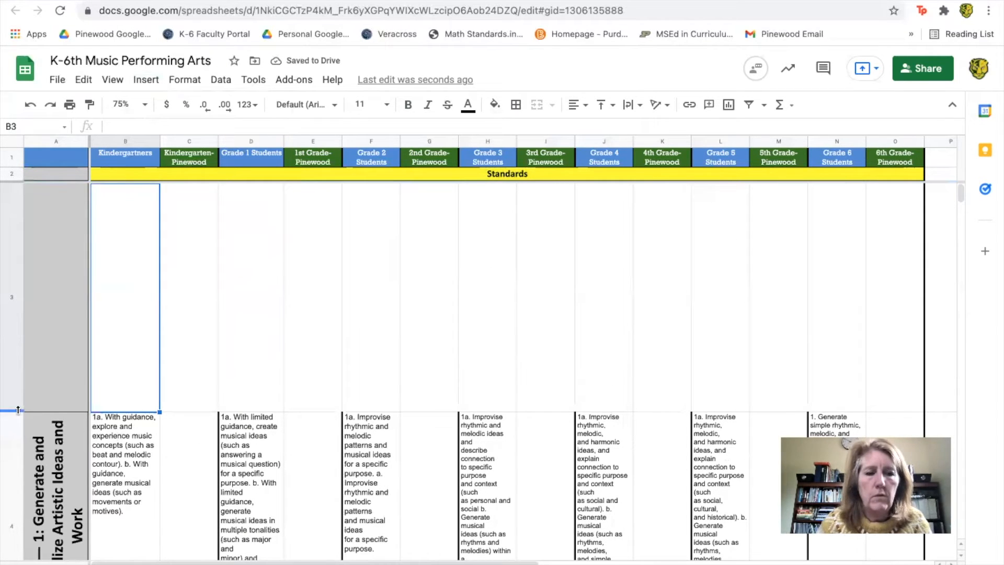
left_click_drag(18, 410, 15, 210)
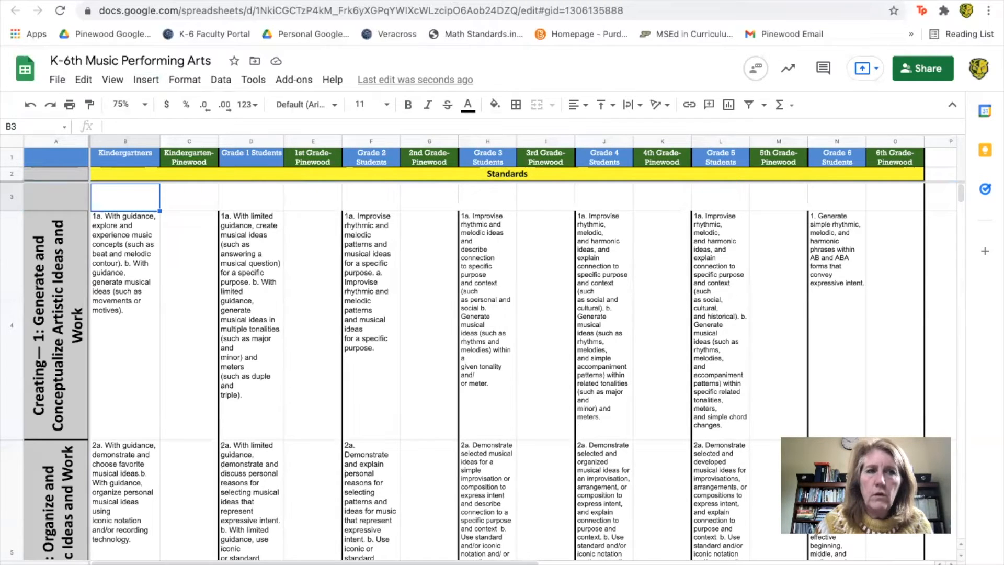
- Copy the Anchor Standard 1, Enduring Understanding and Essential Question(s) text from the Music at a Glance PDF into cell B3
mouse_move(38, 0)
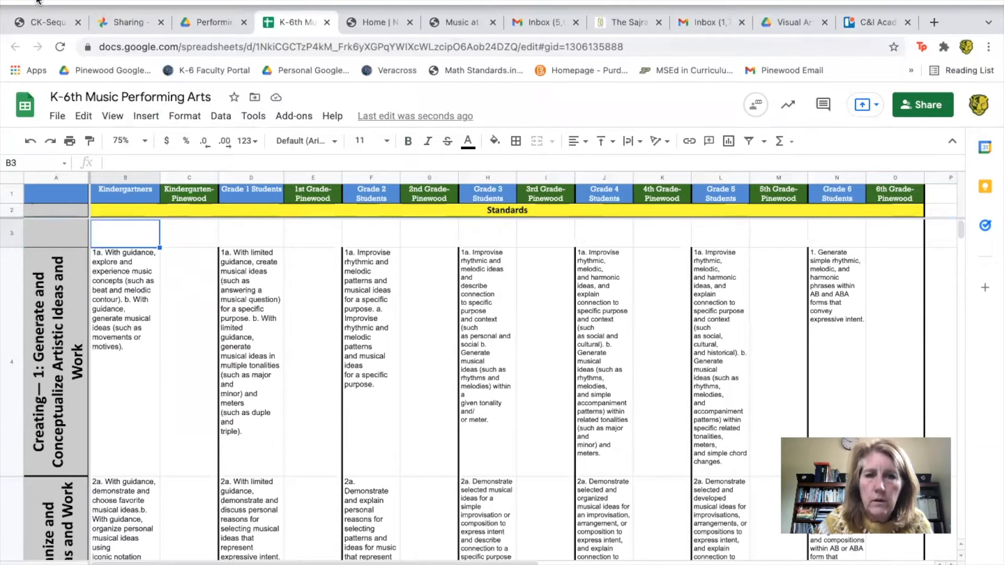
left_click(458, 24)
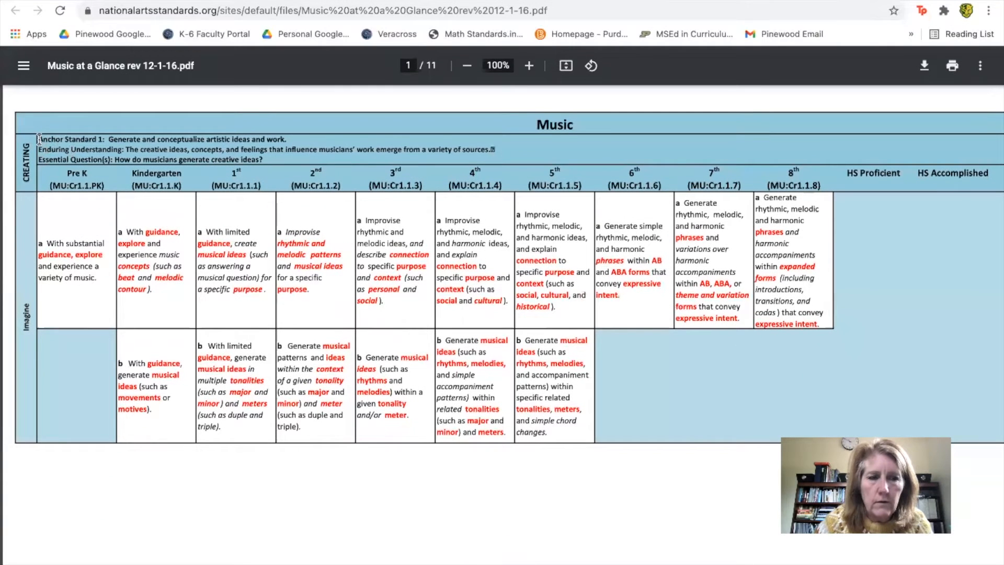
left_click_drag(37, 139, 264, 146)
key("super+c")
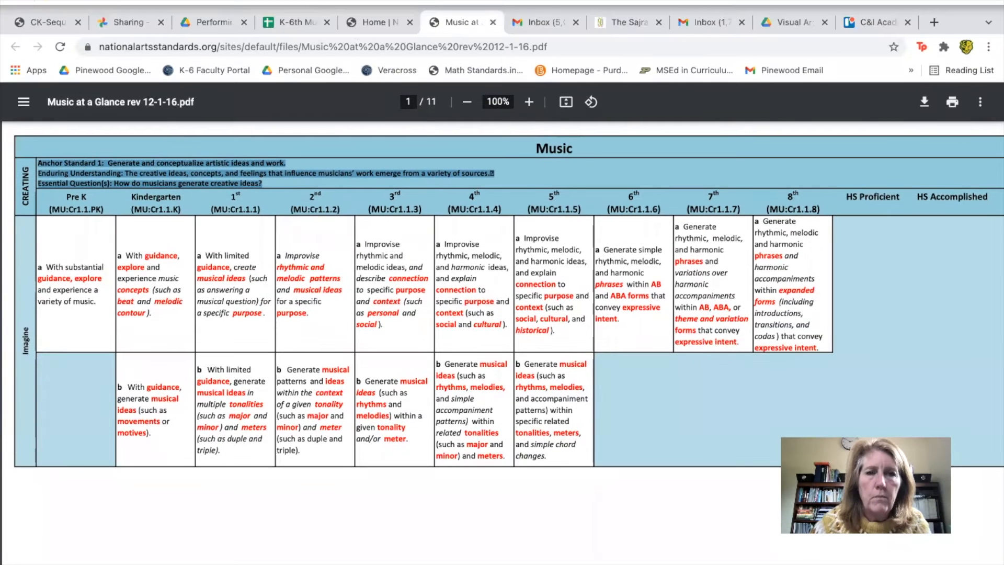
left_click(290, 24)
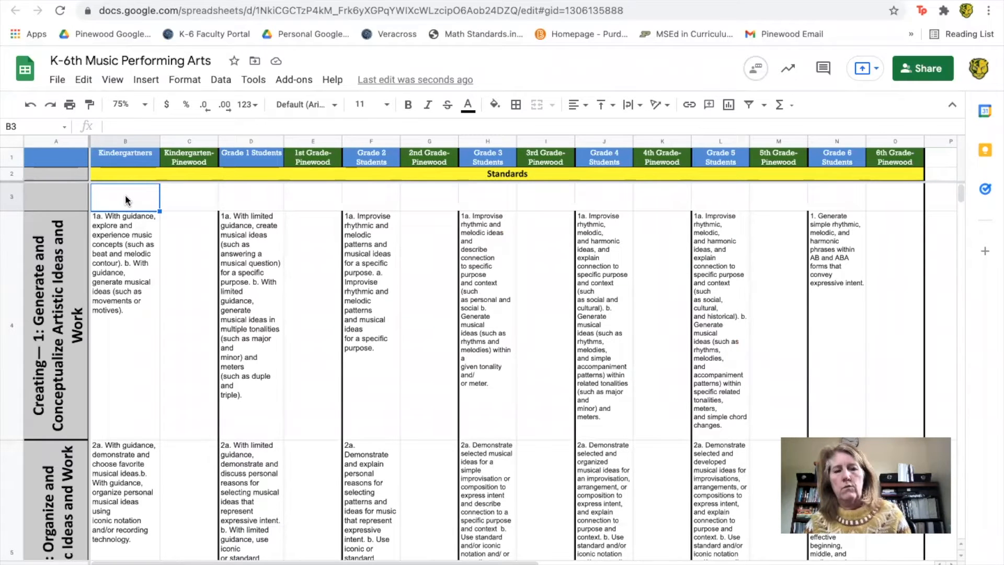
key("super+v")
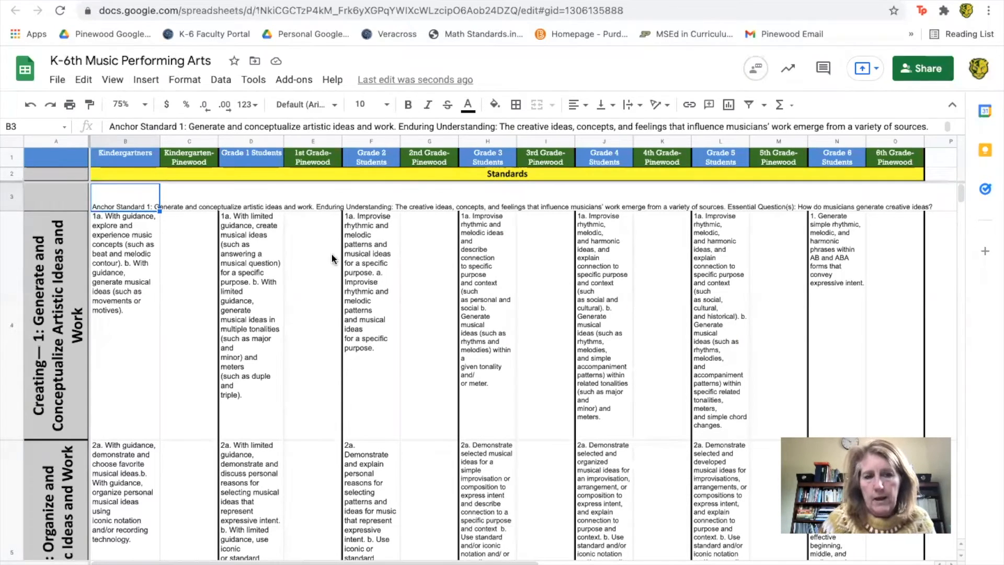
- Check how the pasted text spills across the cells of row 3, then set cell B3 to wrap its text
left_click(126, 201)
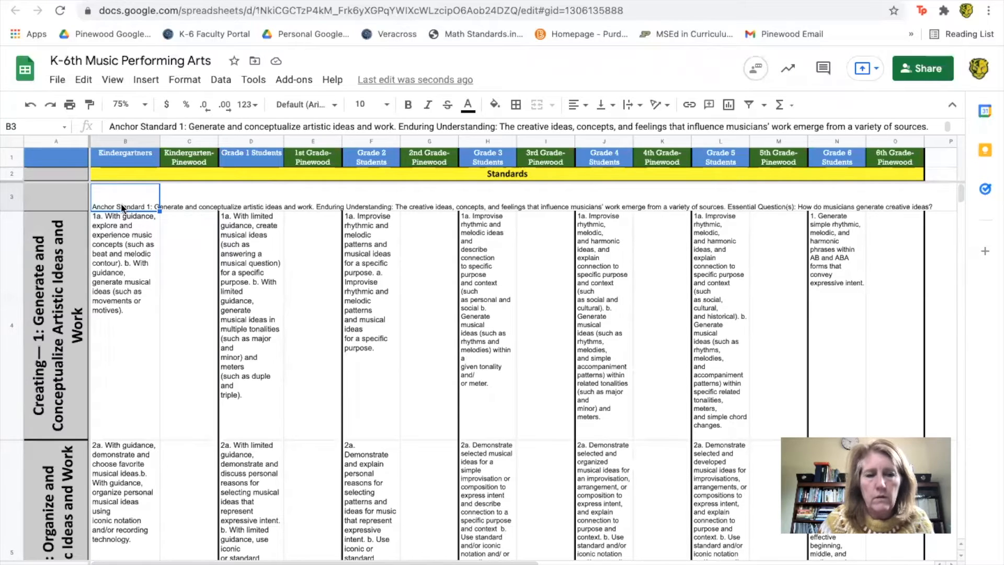
left_click(181, 199)
left_click(237, 194)
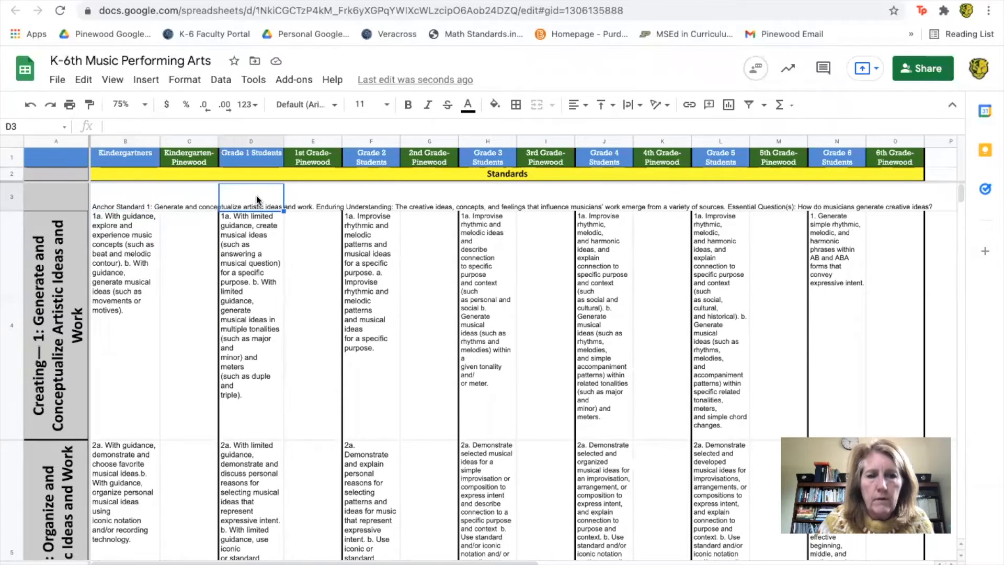
left_click(303, 195)
left_click(359, 201)
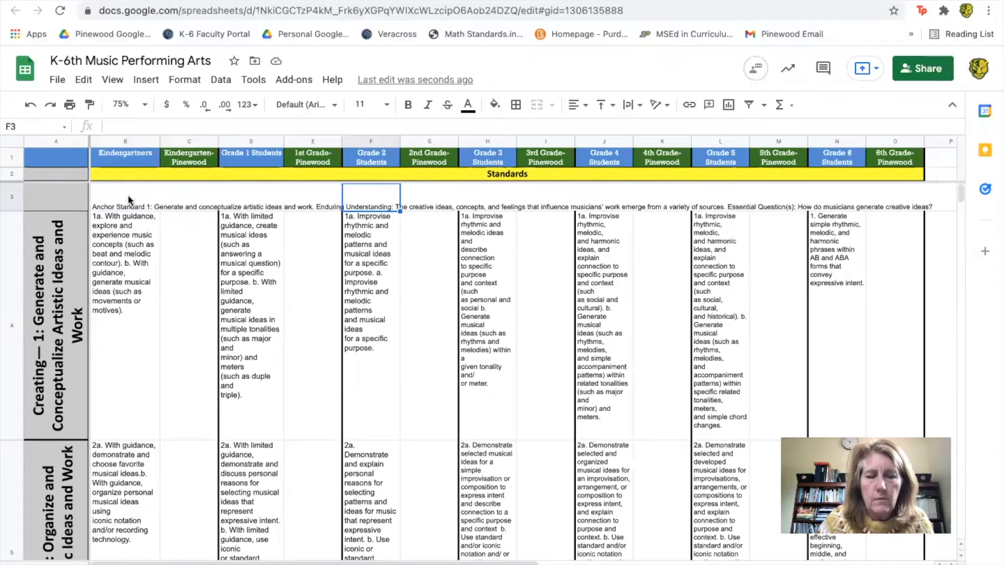
left_click(129, 199)
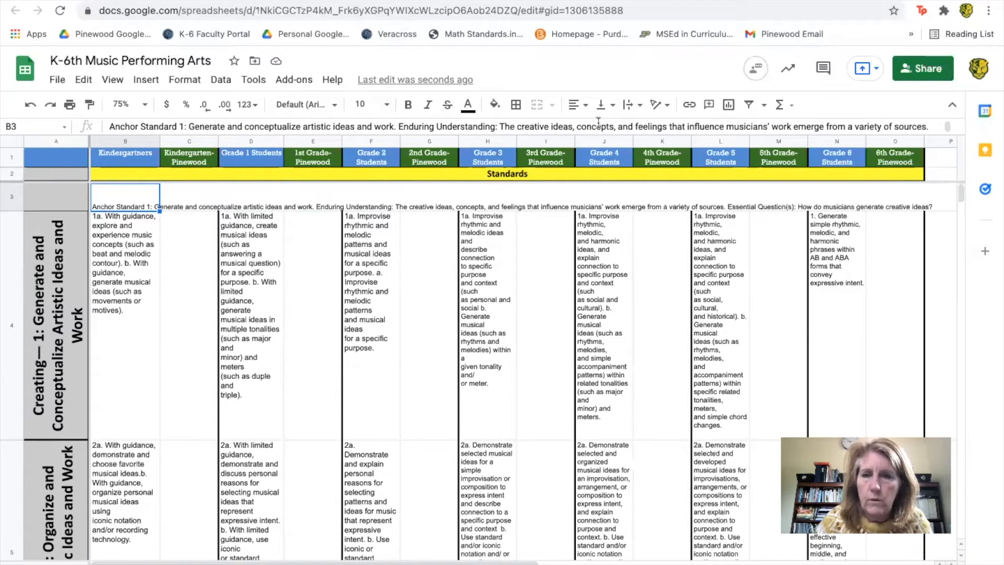
left_click(634, 106)
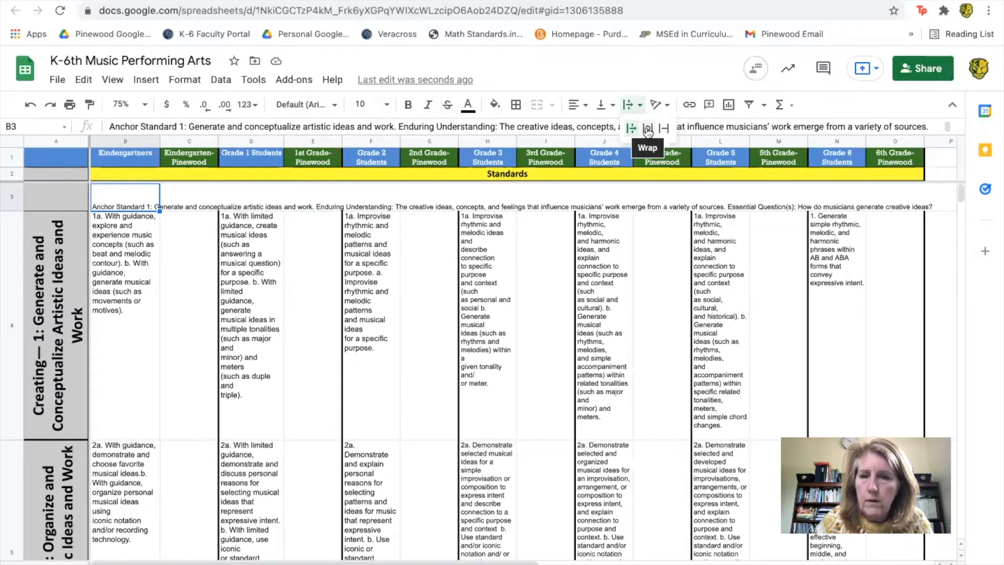
left_click(648, 129)
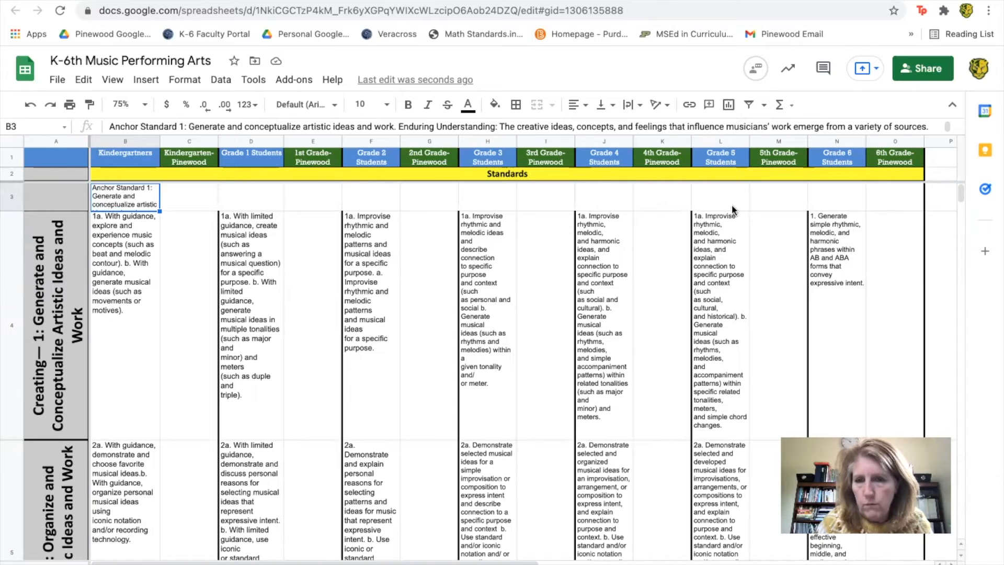
- Merge cells B3 to O3 horizontally so the anchor standard text spans all the grade columns
mouse_move(129, 290)
left_mouse_down()
mouse_move(648, 309)
mouse_move(792, 303)
mouse_move(121, 300)
left_mouse_up()
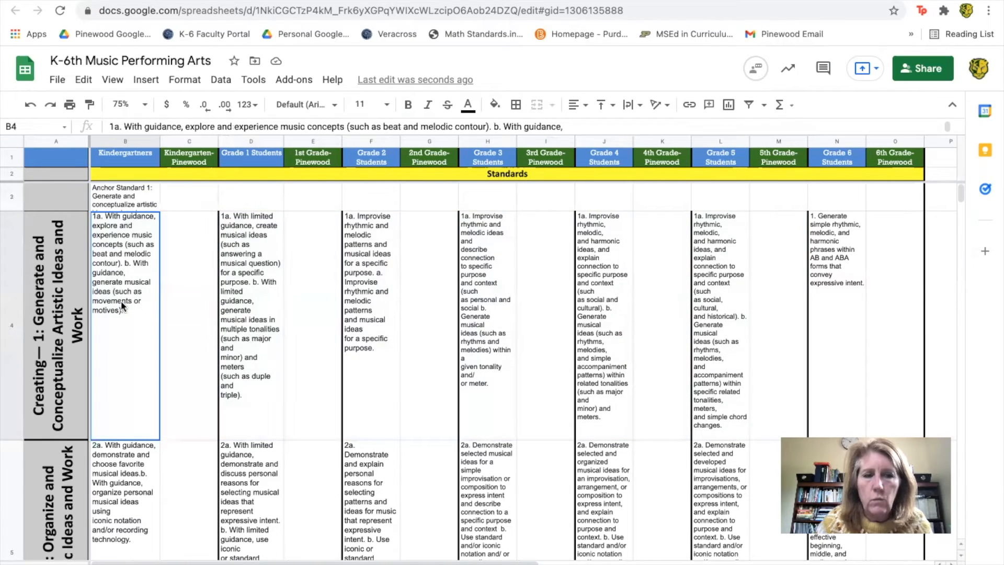
left_click(137, 194)
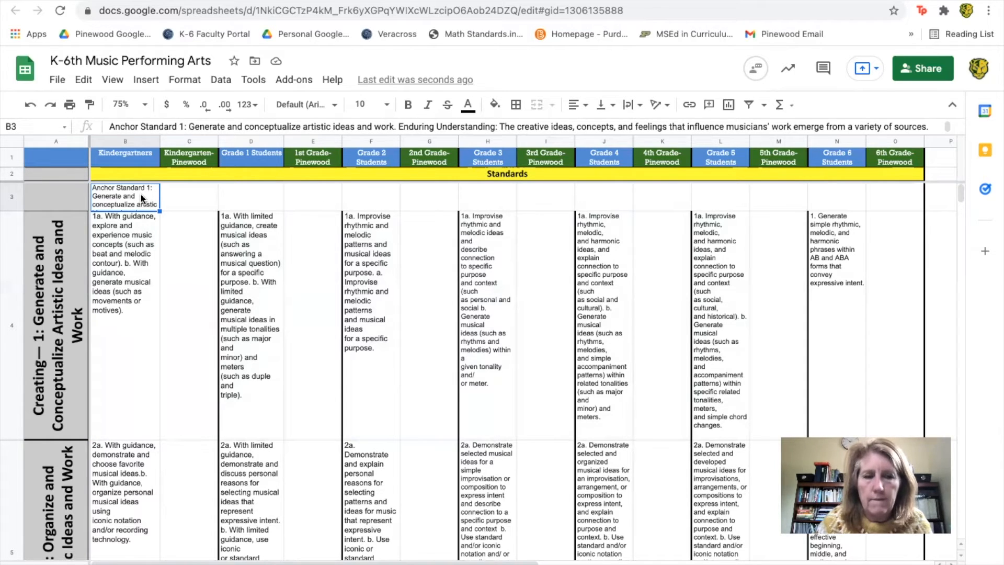
mouse_move(141, 197)
left_mouse_down()
mouse_move(309, 204)
mouse_move(147, 198)
left_mouse_up()
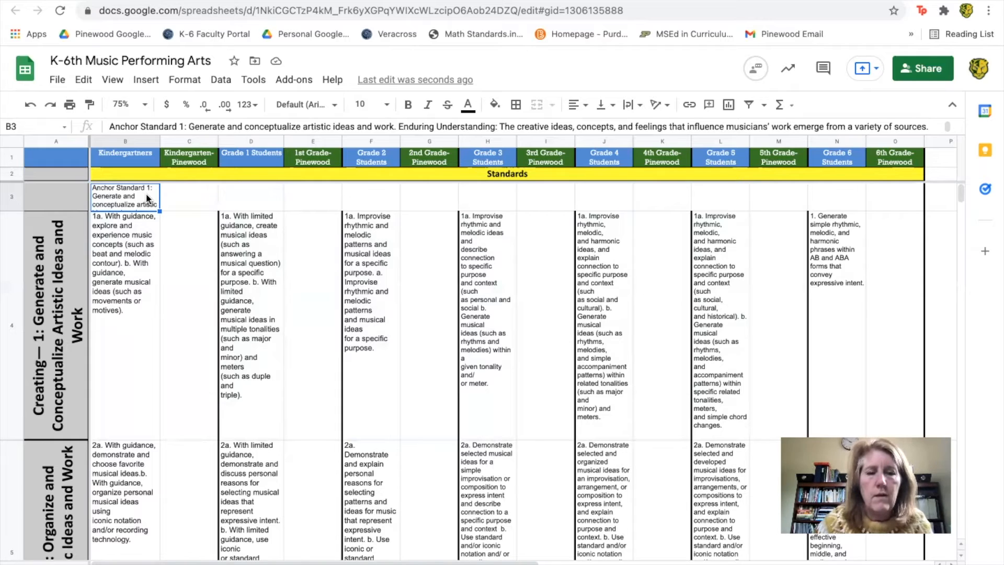
left_click_drag(167, 197, 898, 198)
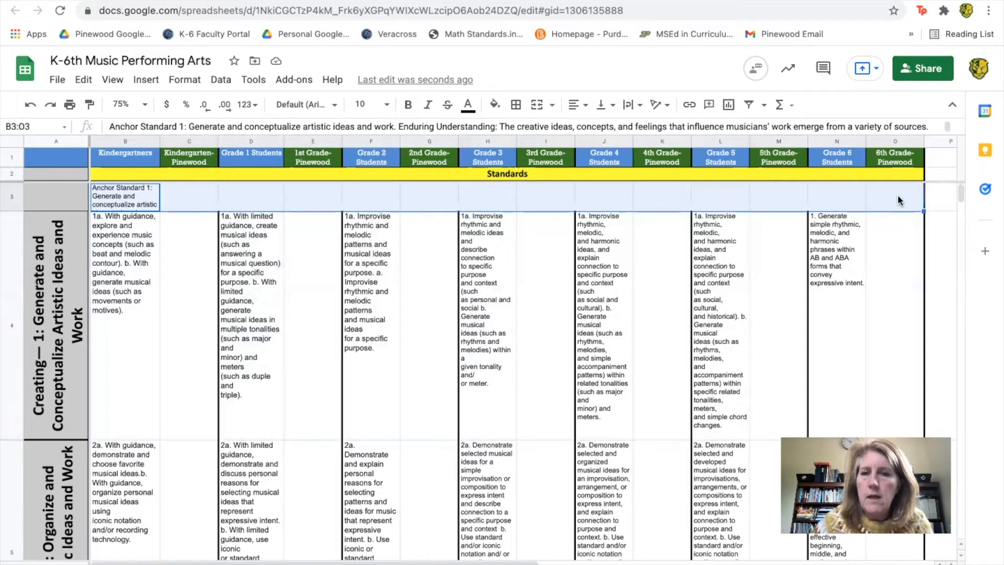
left_click(553, 106)
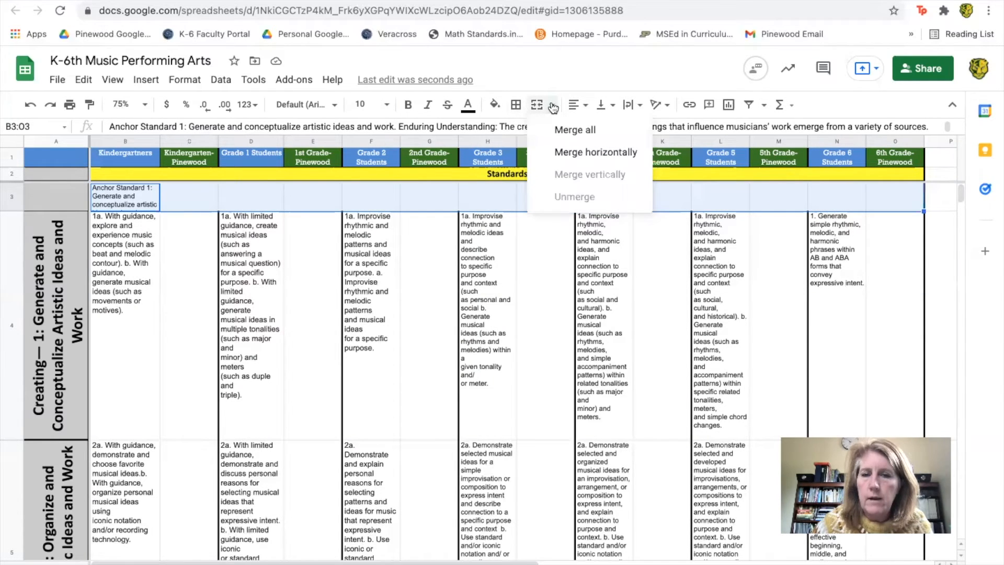
left_click(578, 154)
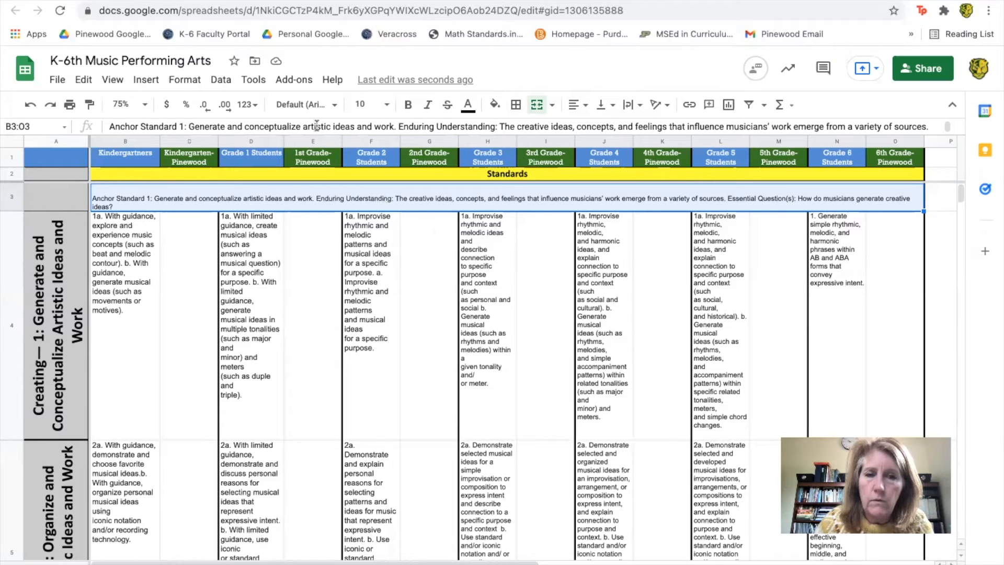
- Enlarge the formula bar and add line breaks before "Enduring Understanding" and "Essential Question(s)" in the merged row 3 cell
left_click_drag(356, 137, 356, 159)
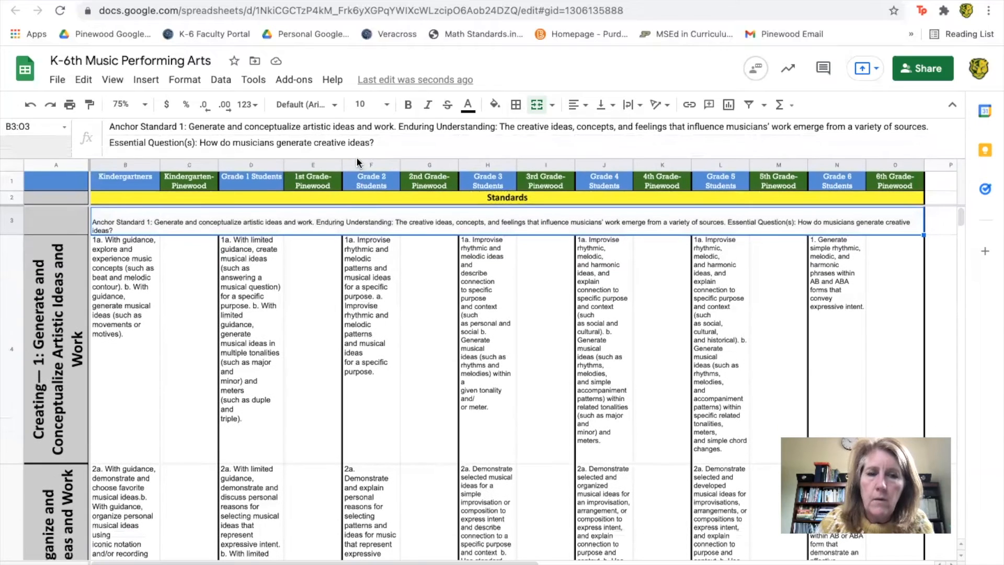
left_click(357, 142)
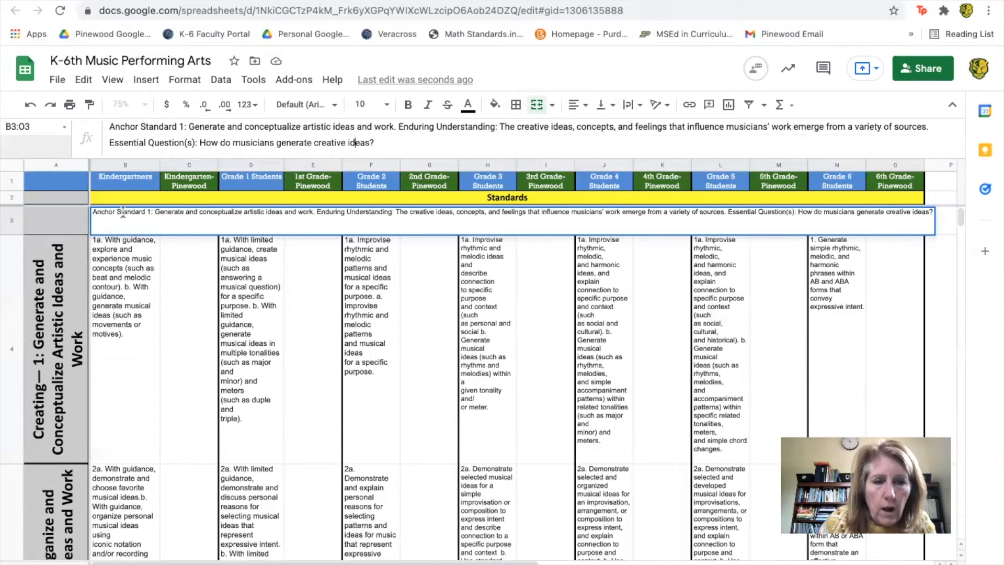
left_click_drag(316, 213, 312, 249)
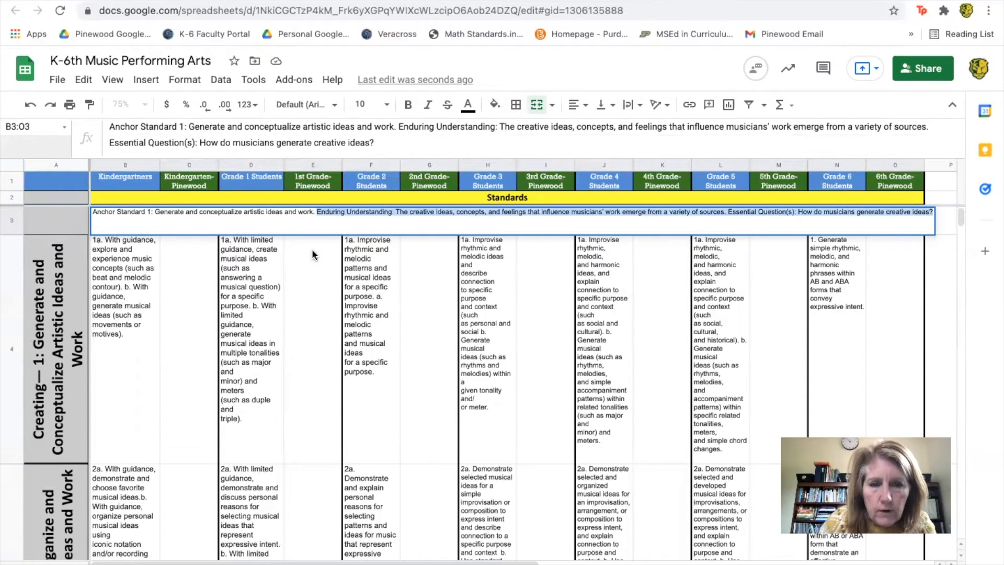
left_click(316, 231)
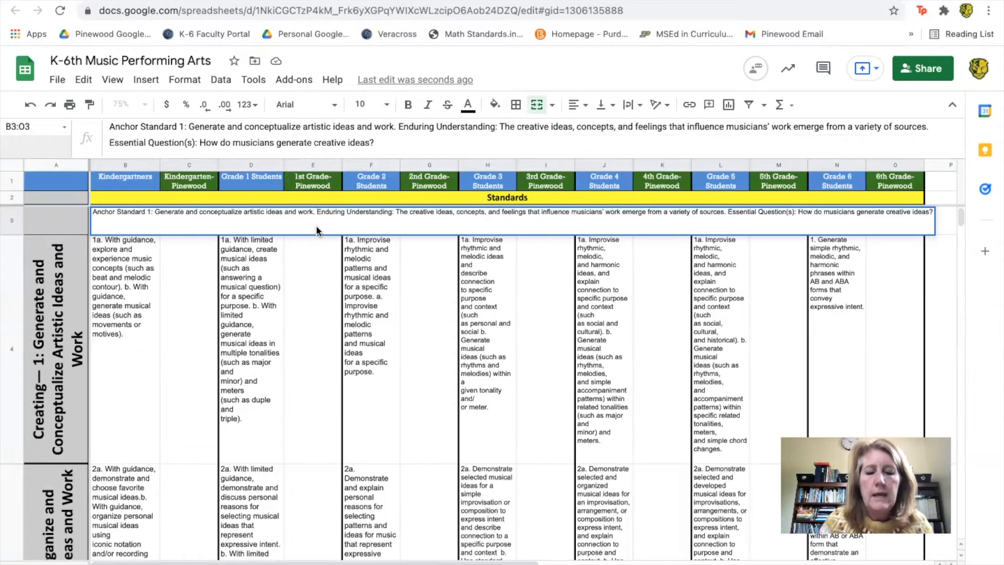
key("alt+Return")
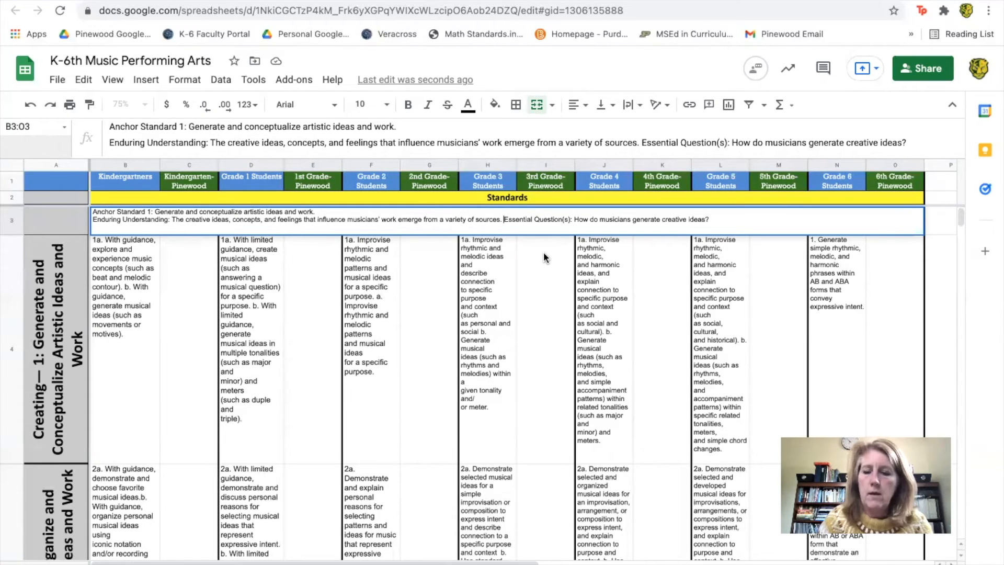
key("alt+Return")
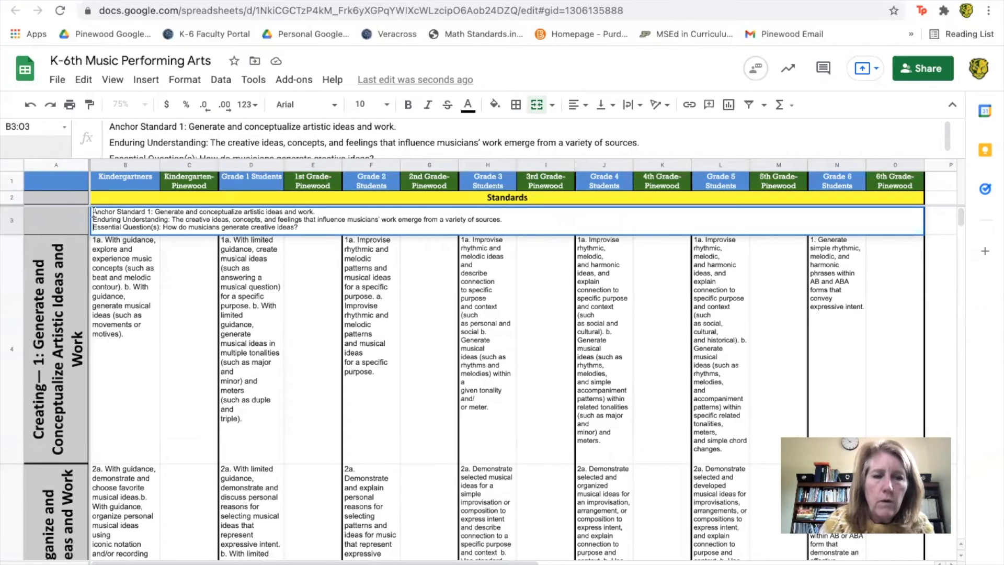
- Make the "Anchor Standard 1: Generate and conceptualize artistic ideas and work." line in the merged row 3 cell bold
left_click_drag(94, 212, 321, 212)
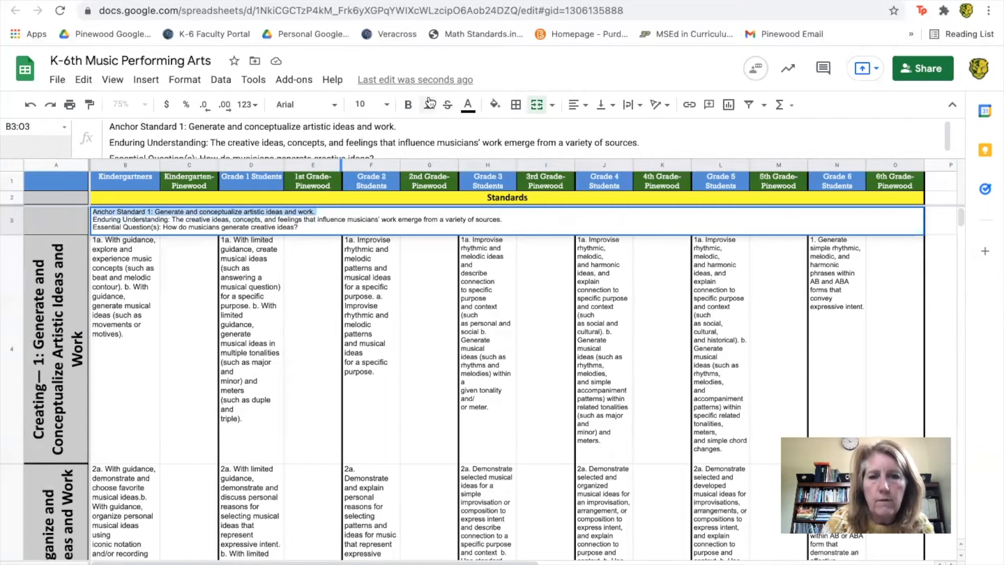
left_click(409, 106)
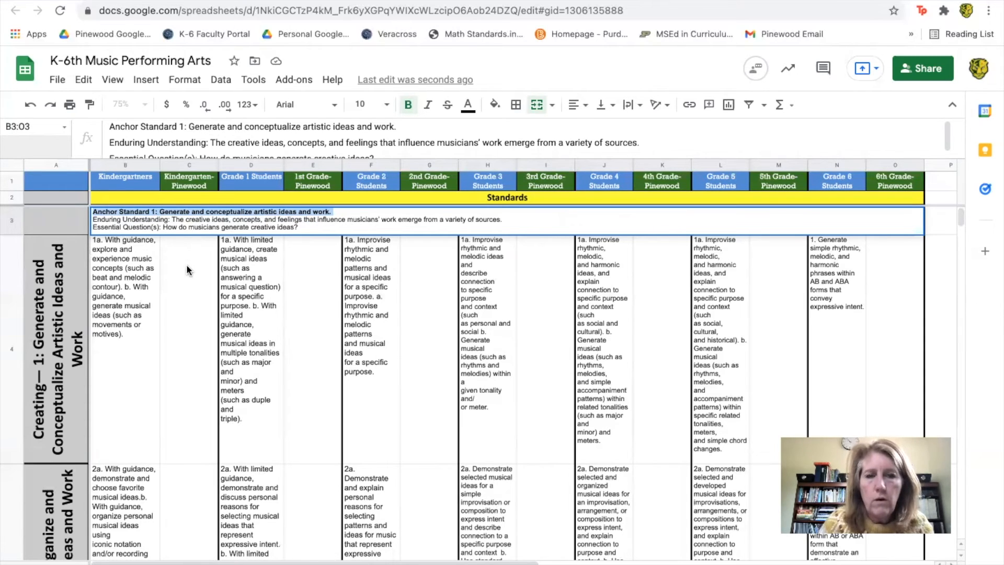
left_click(299, 287)
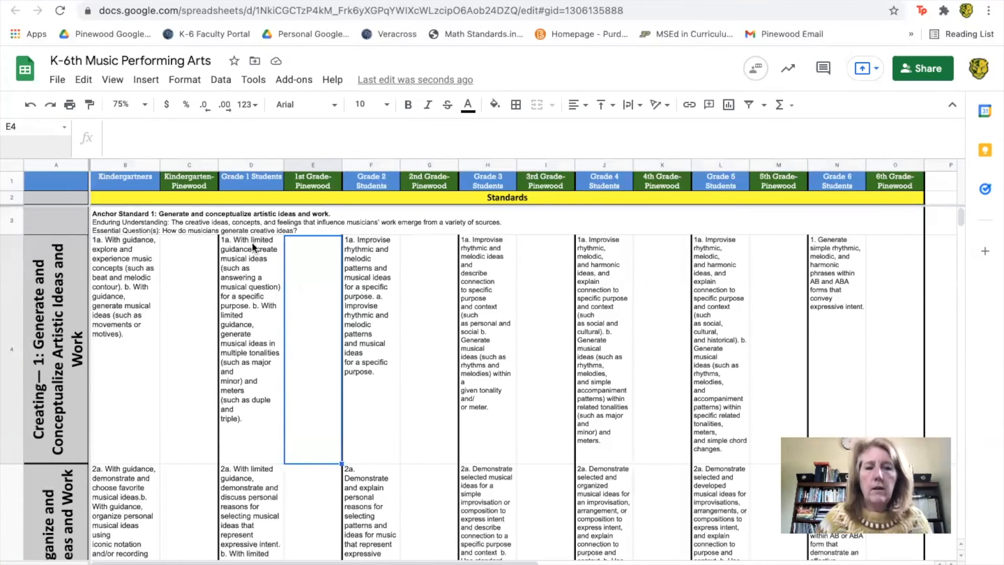
- Fill the merged anchor standard cell B3:O3 with a light gray background
left_click(111, 226)
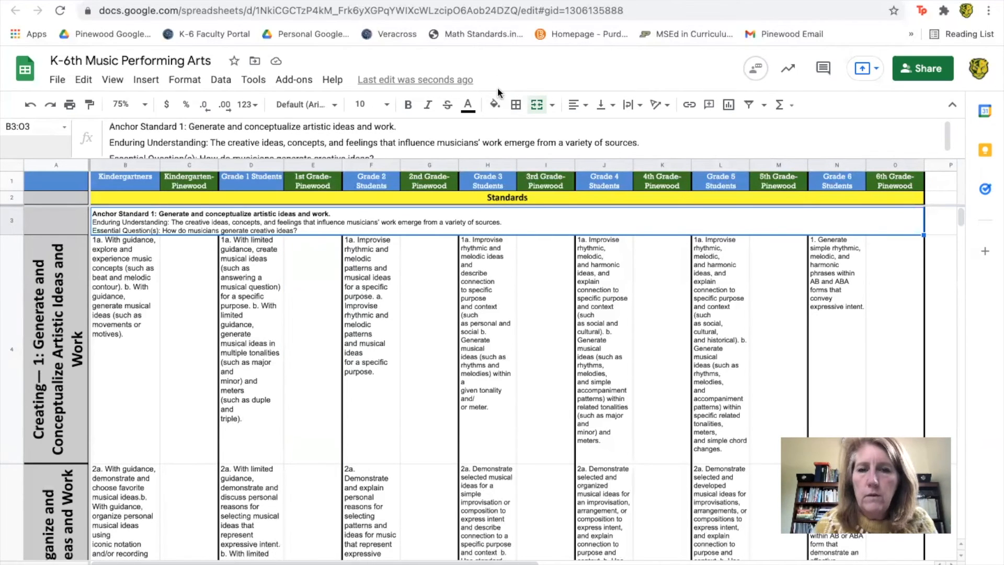
left_click(495, 106)
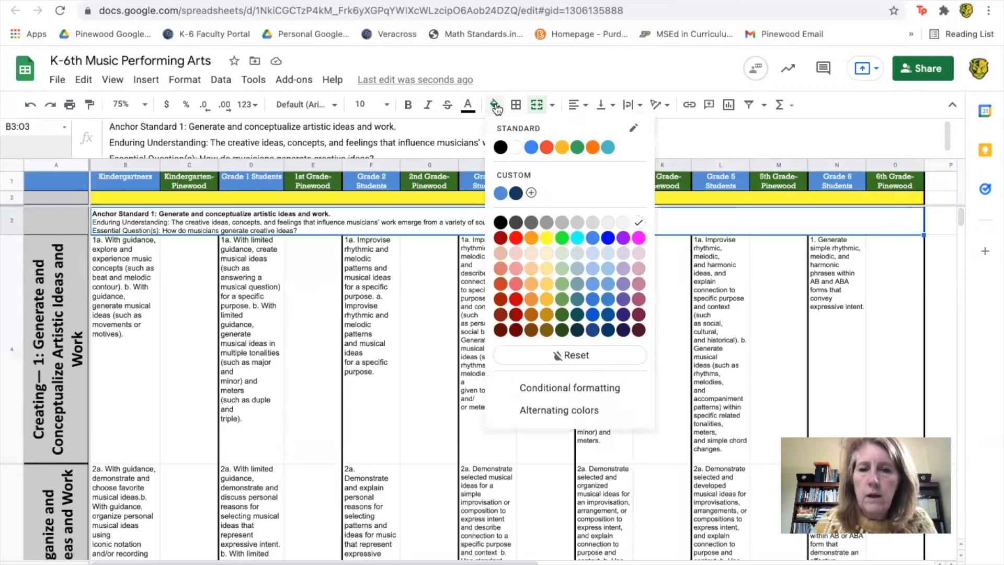
left_click(608, 222)
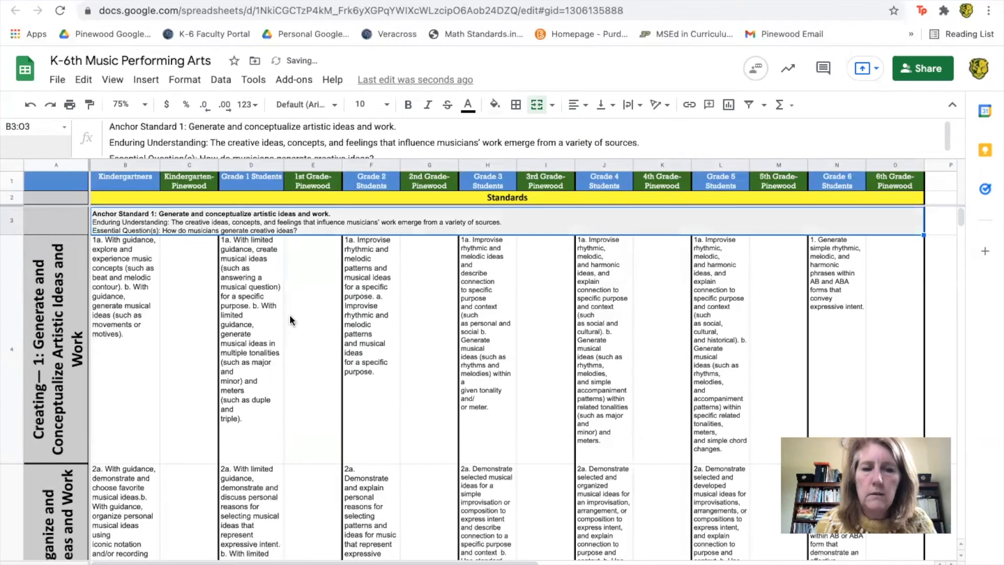
left_click(181, 305)
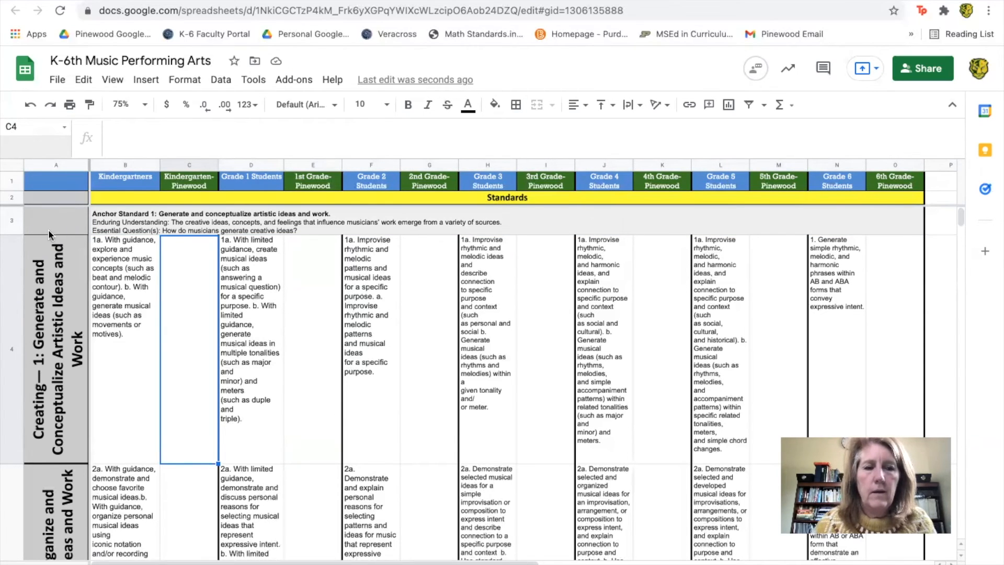
- Merge the empty cell A3 with A4 so the Creating heading also spans the anchor standard row
left_click(67, 219)
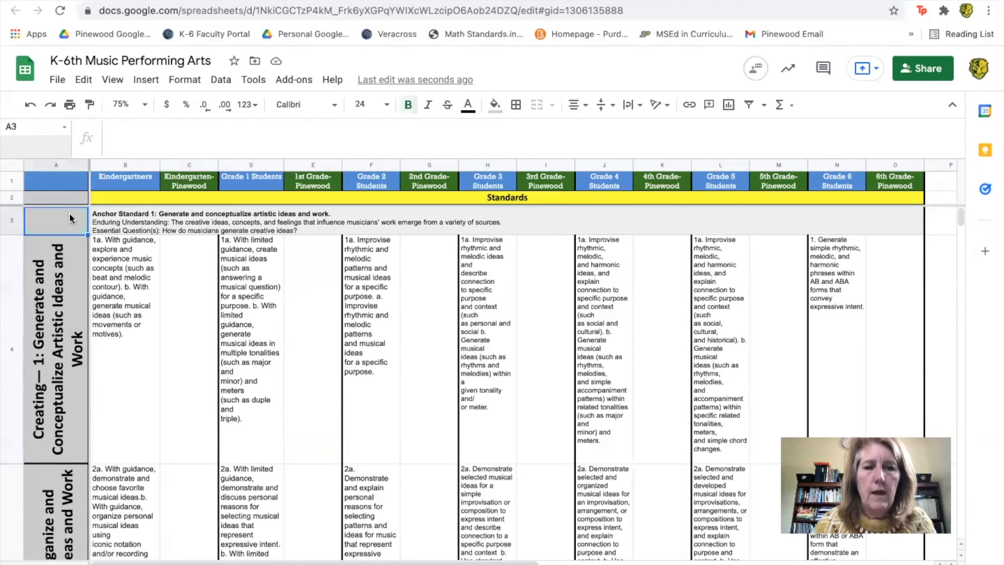
left_click_drag(65, 223, 61, 268)
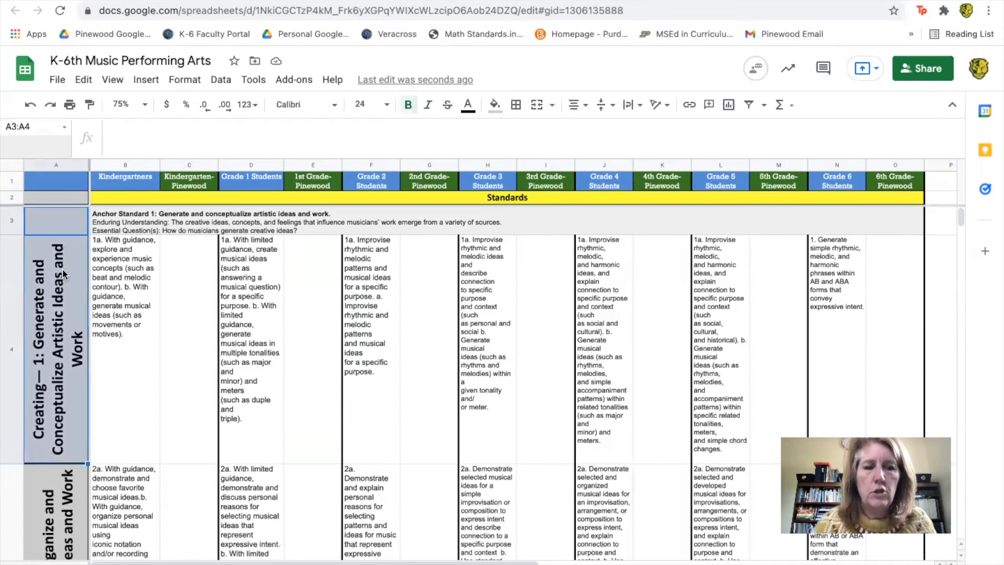
left_click(548, 106)
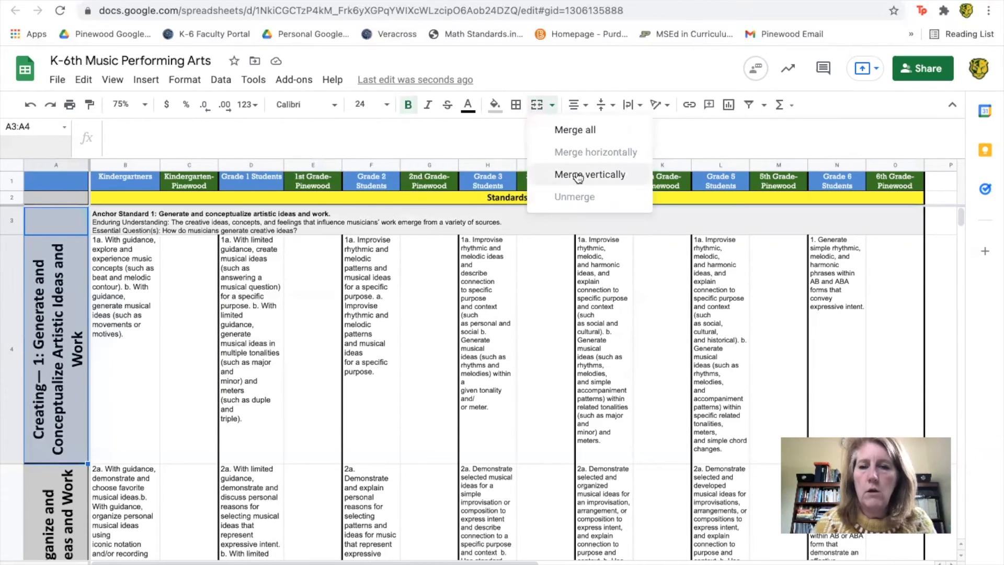
left_click(589, 132)
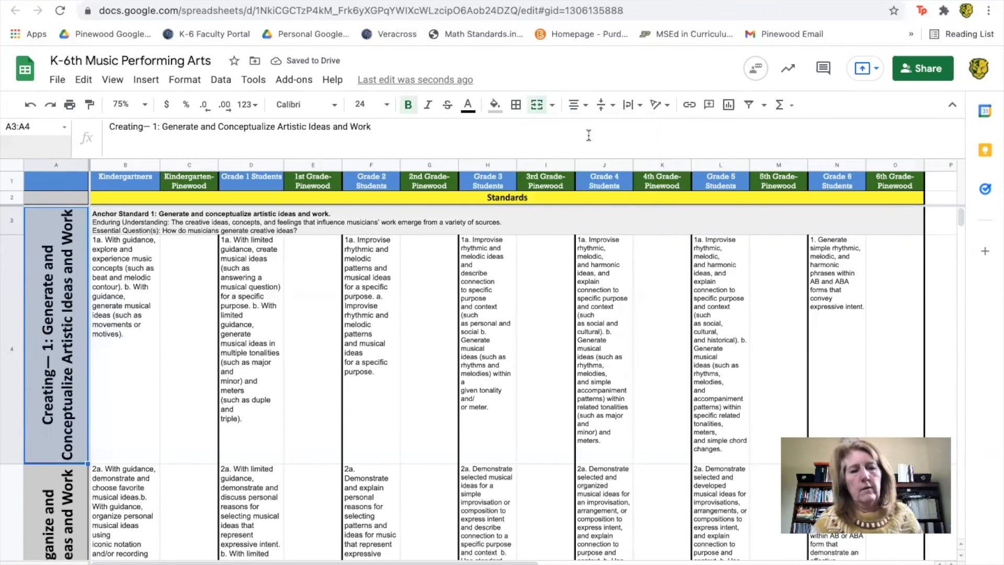
left_click(135, 270)
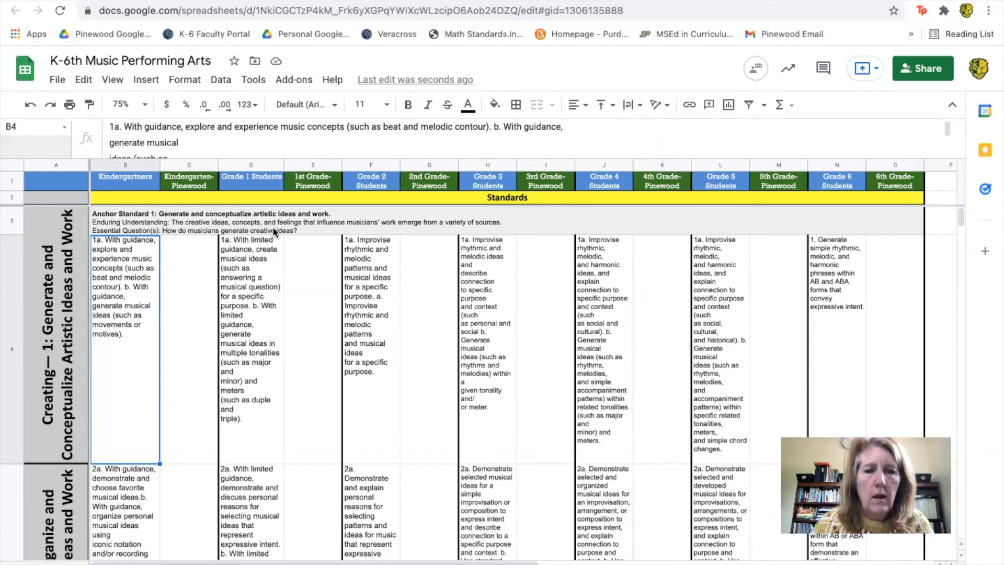
- Add a thick solid bottom border to the merged anchor standard cell B3:O3
left_click(305, 228)
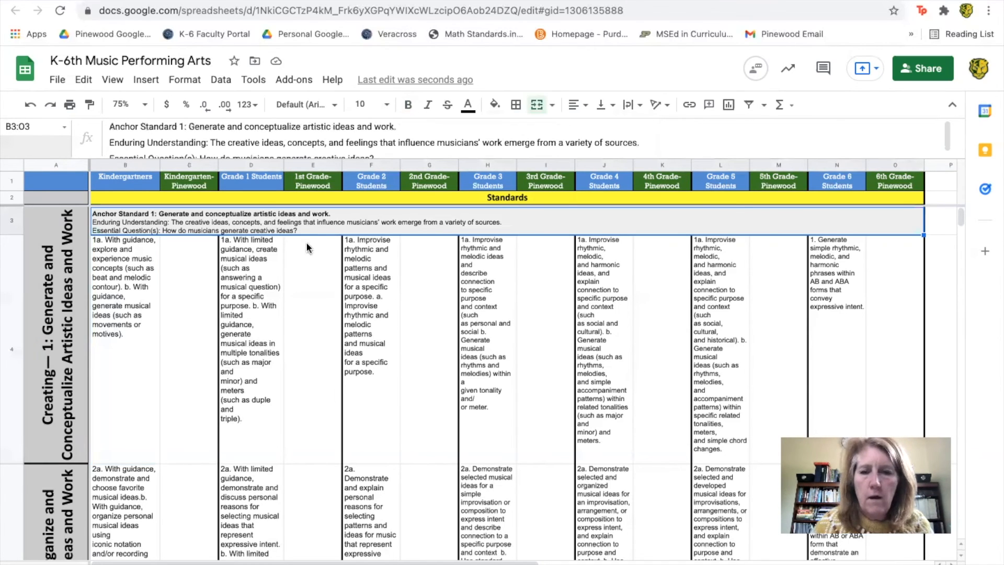
left_click(516, 106)
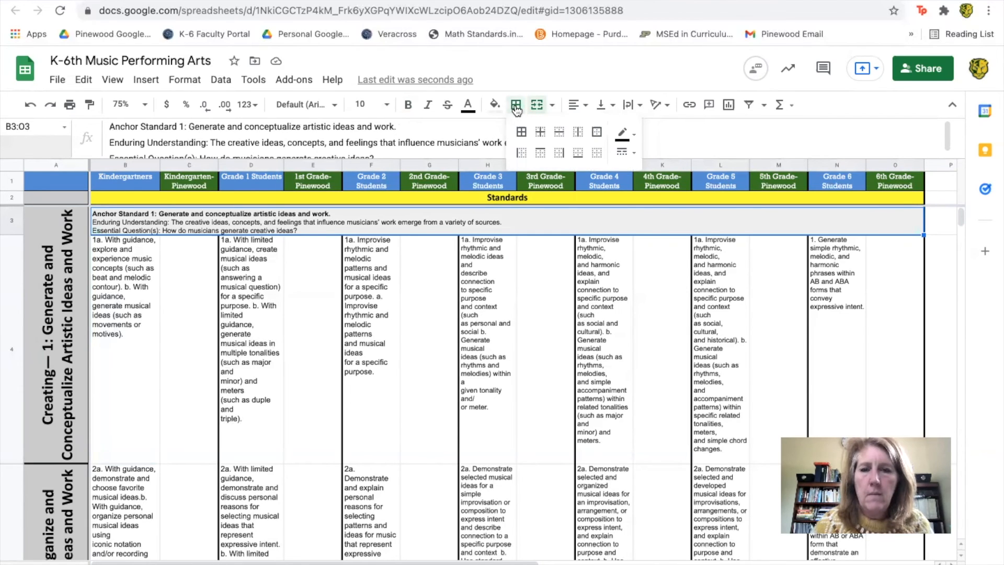
left_click(579, 156)
left_click(624, 153)
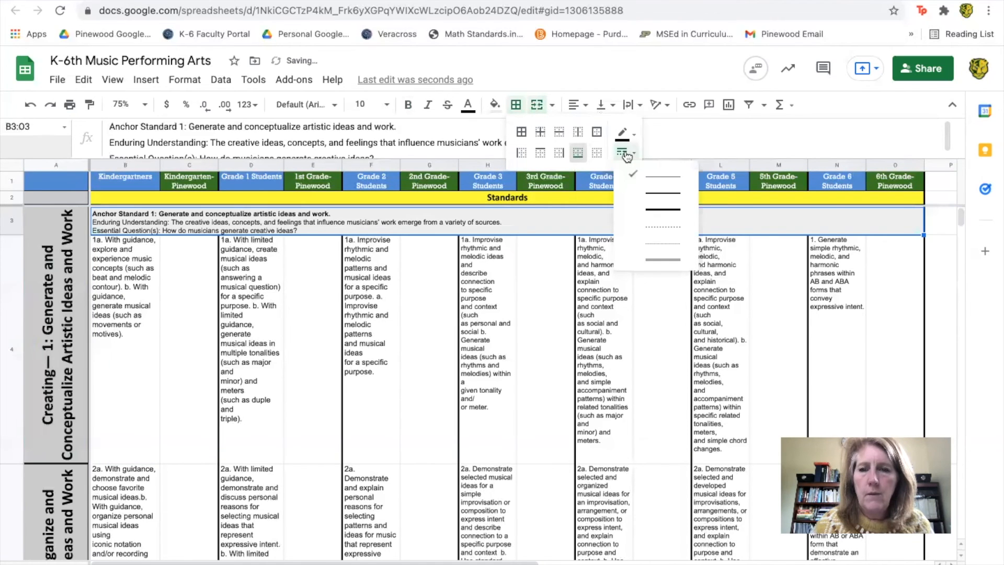
left_click(652, 211)
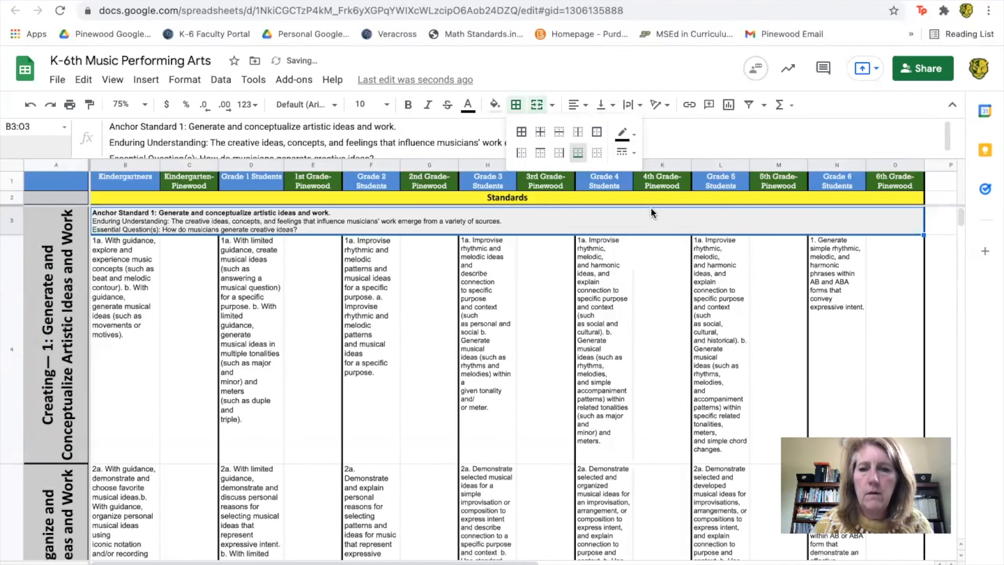
left_click(545, 377)
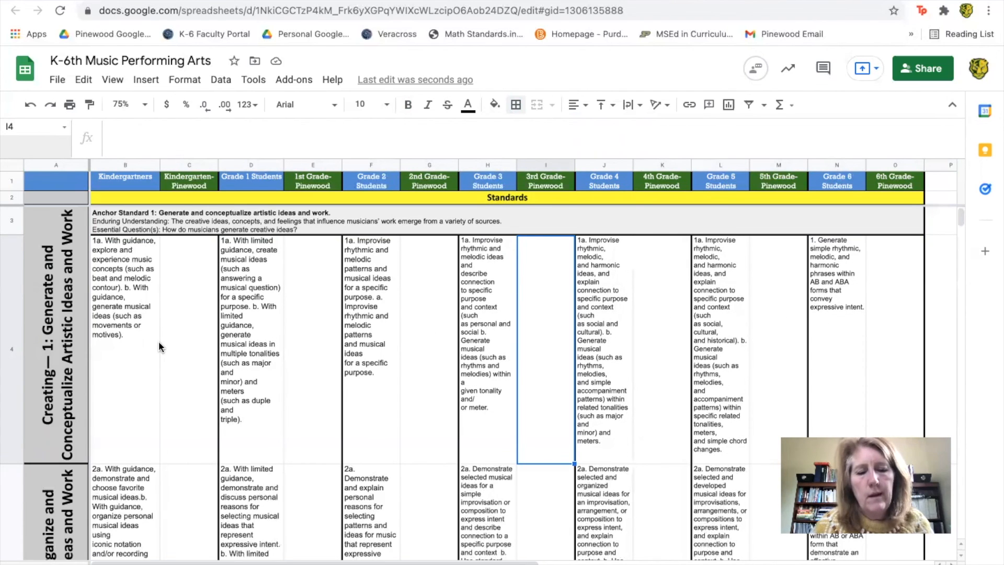
- Try applying all borders to the standards cells B4 to O4, and undo that border change
left_click_drag(151, 366, 907, 398)
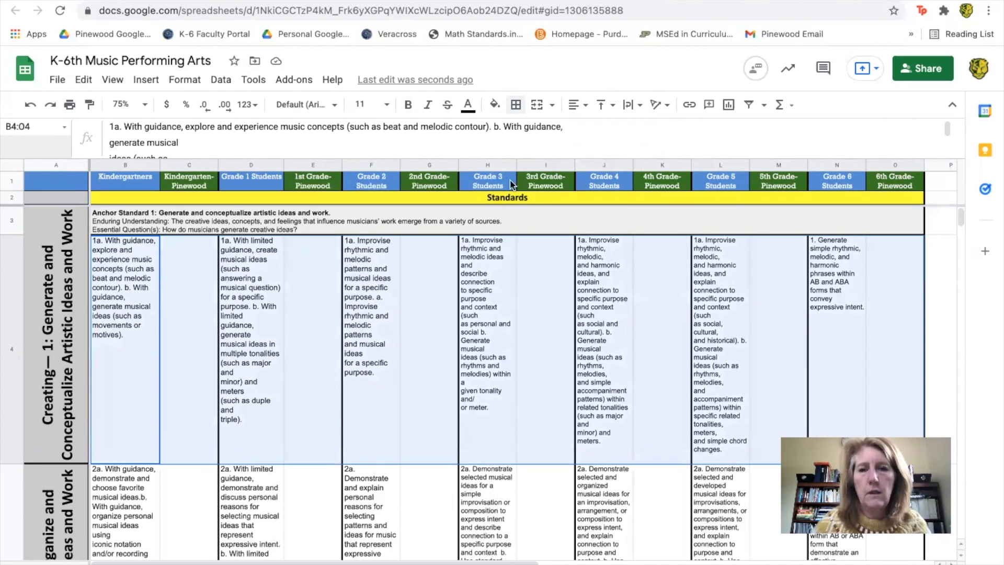
left_click(516, 105)
left_click(522, 133)
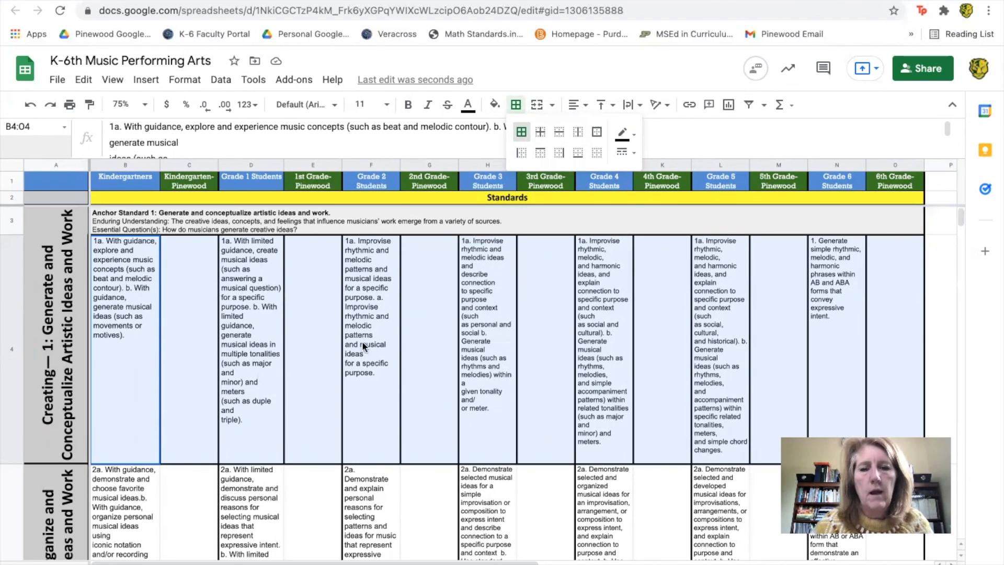
left_click(137, 350)
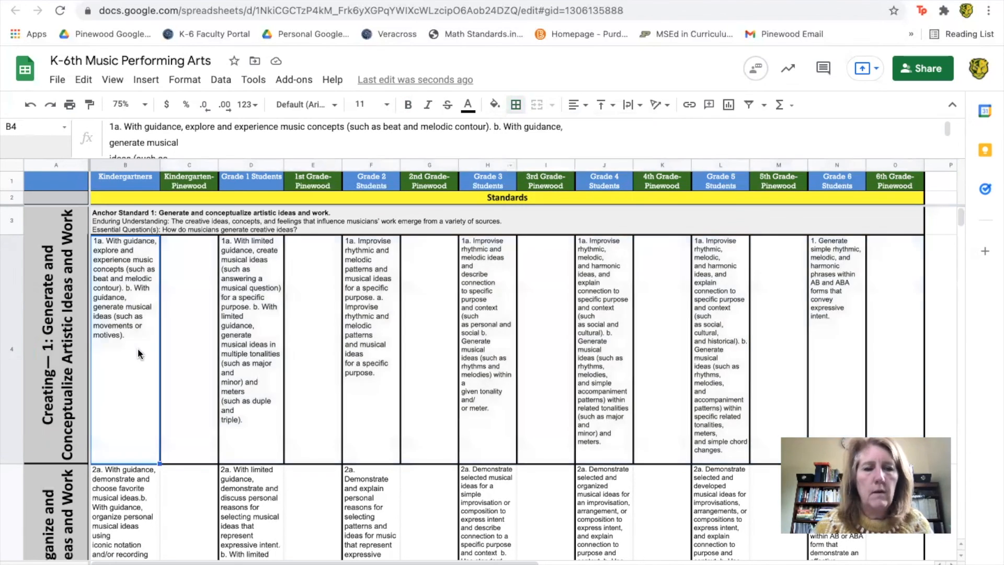
left_click(30, 104)
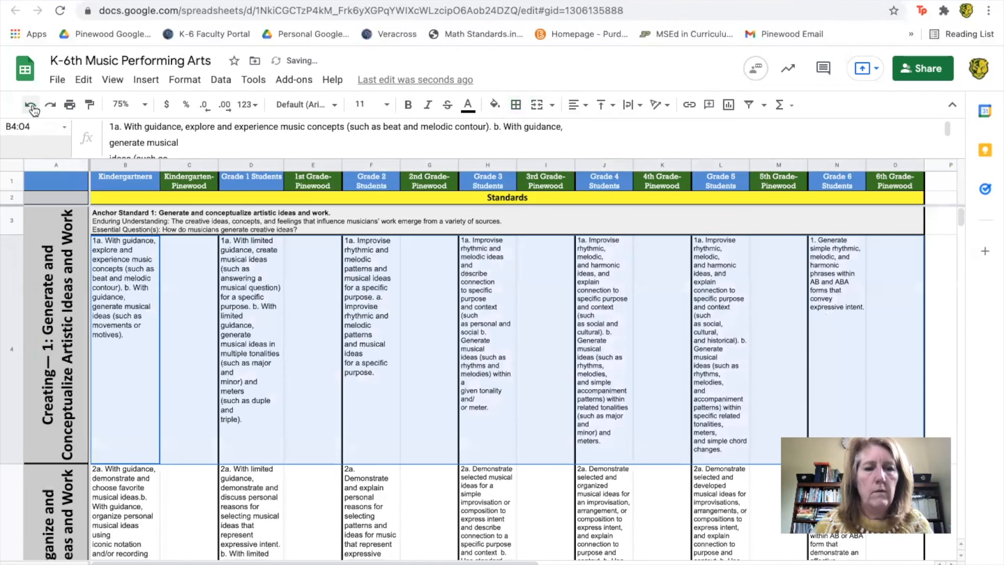
left_click(435, 545)
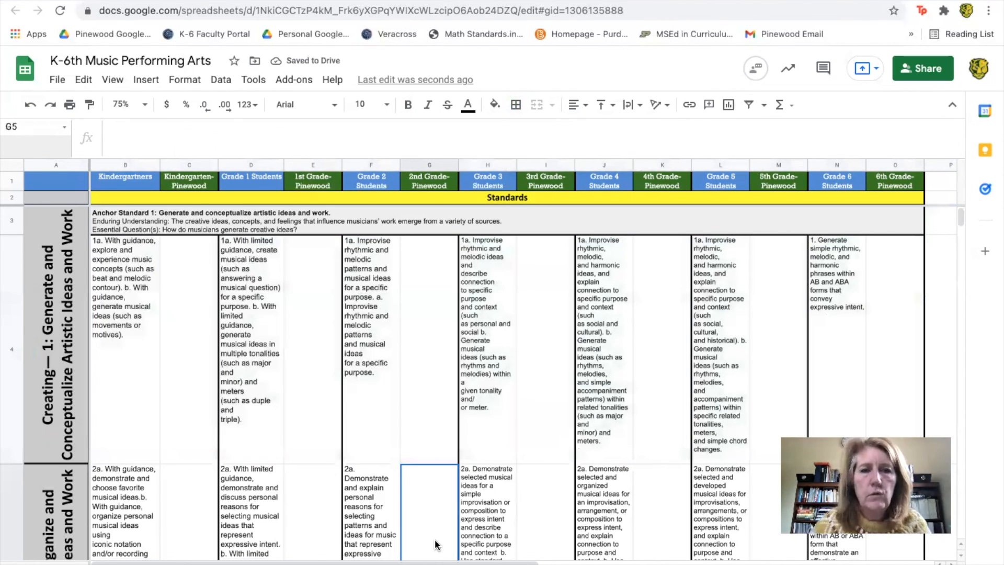